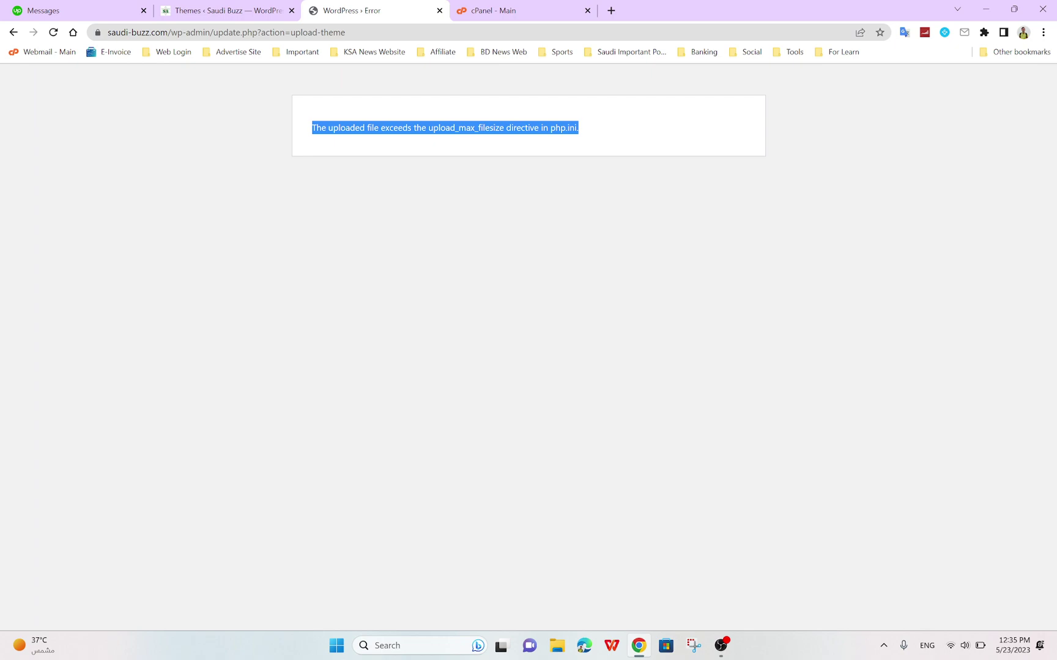
{"action": "left_click", "coordinate": [434, 143]}
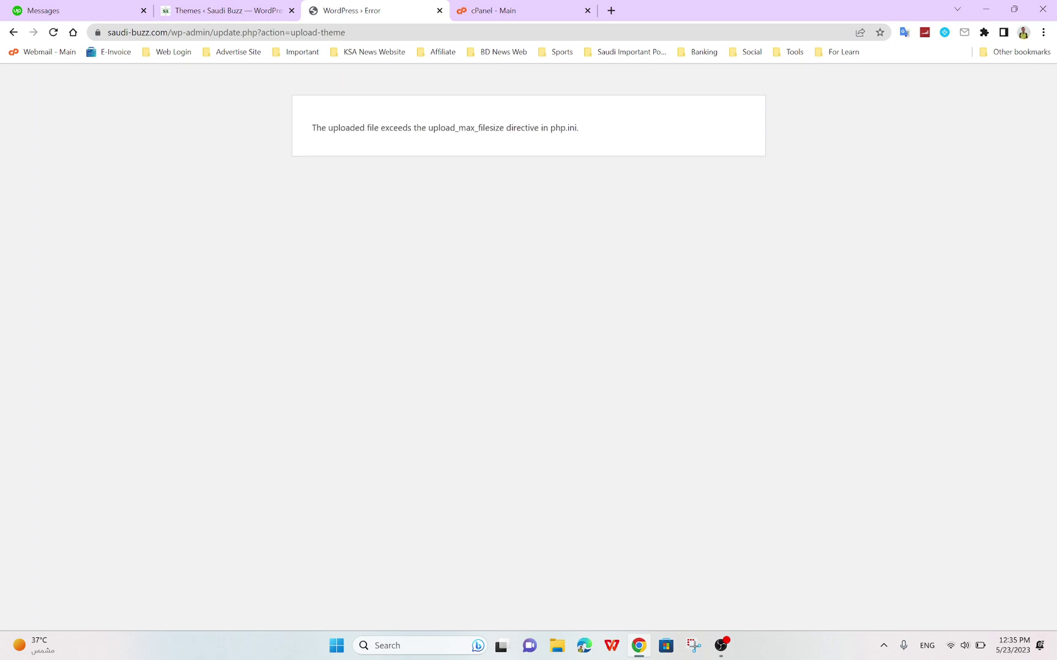
{"action": "left_click_drag", "start_coordinate": [311, 128], "coordinate": [579, 128]}
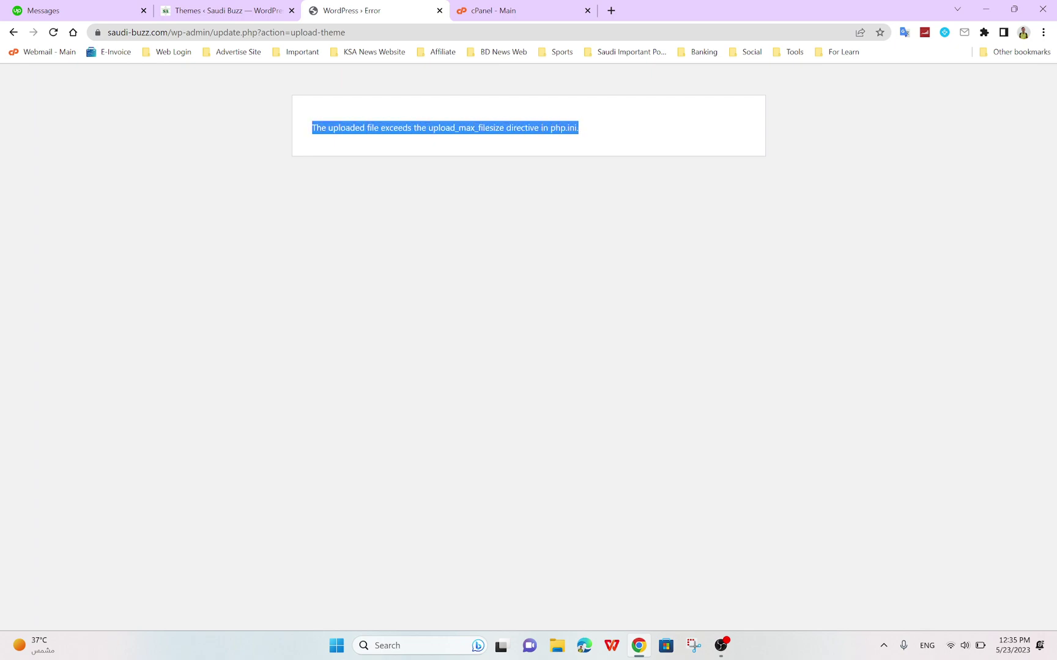
{"action": "left_click", "coordinate": [352, 136]}
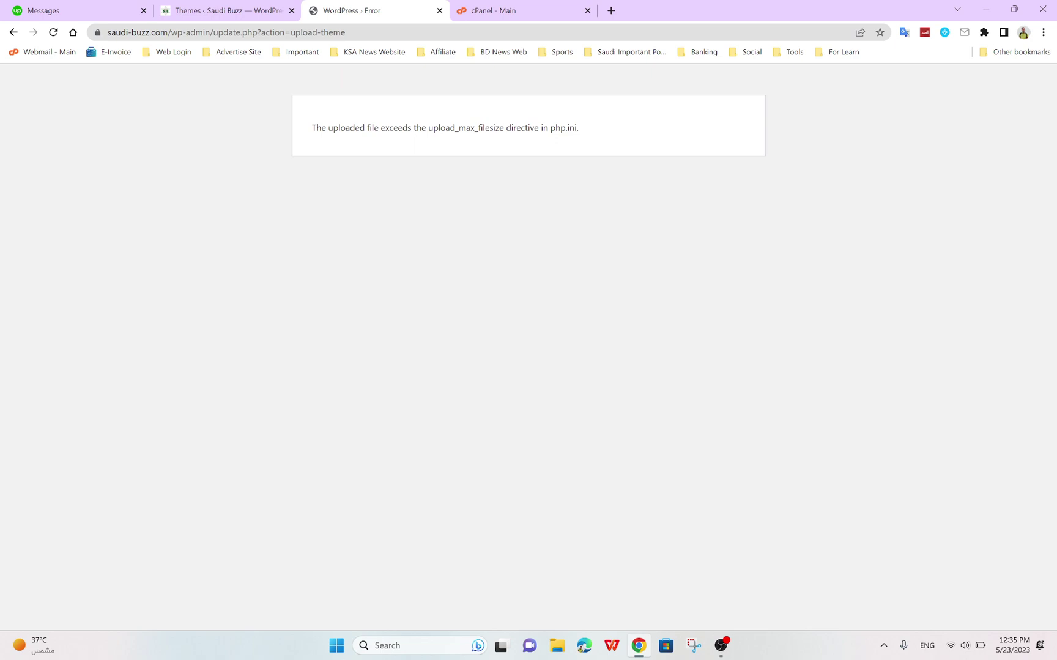
Try to upload and install the Jannah theme zip from the Downloads folder on the WordPress Add Themes page
{"action": "left_click", "coordinate": [225, 11]}
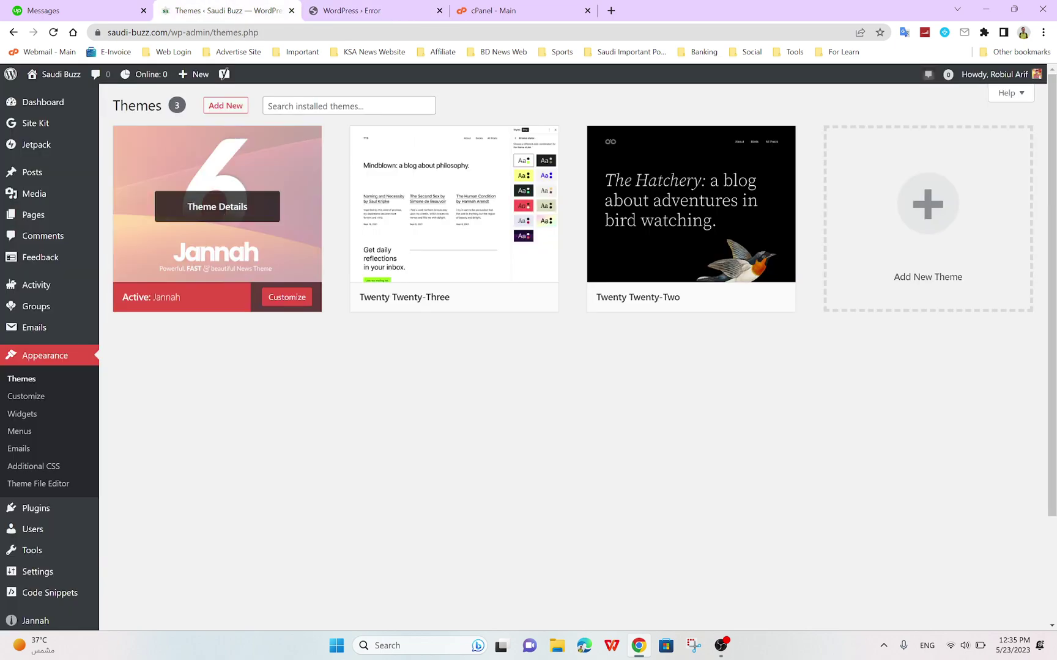
{"action": "left_click", "coordinate": [225, 105]}
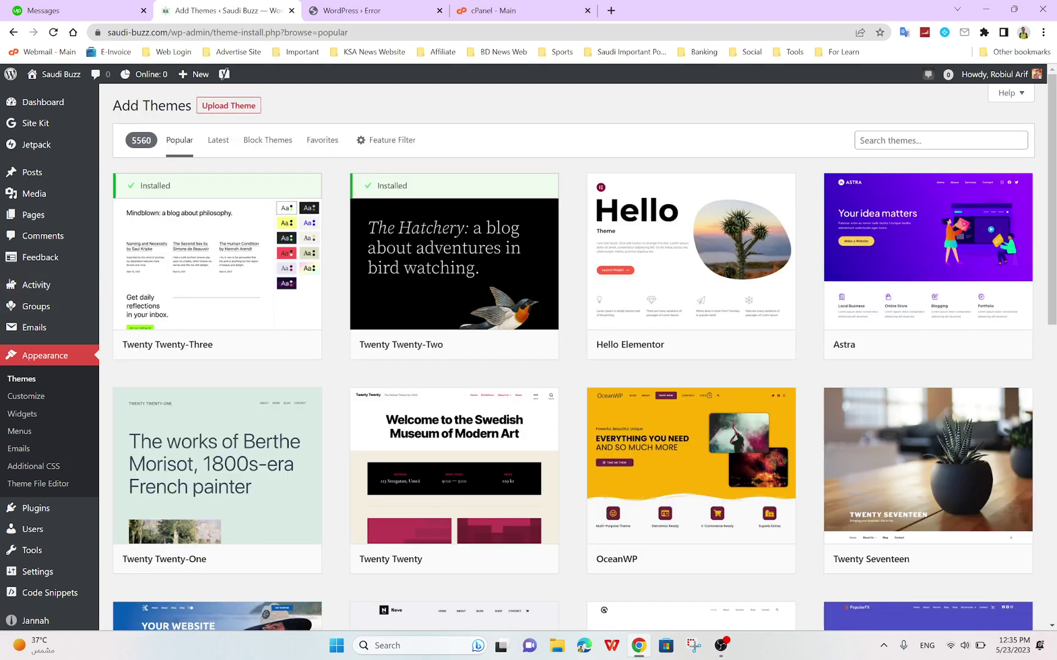
{"action": "left_click", "coordinate": [225, 106]}
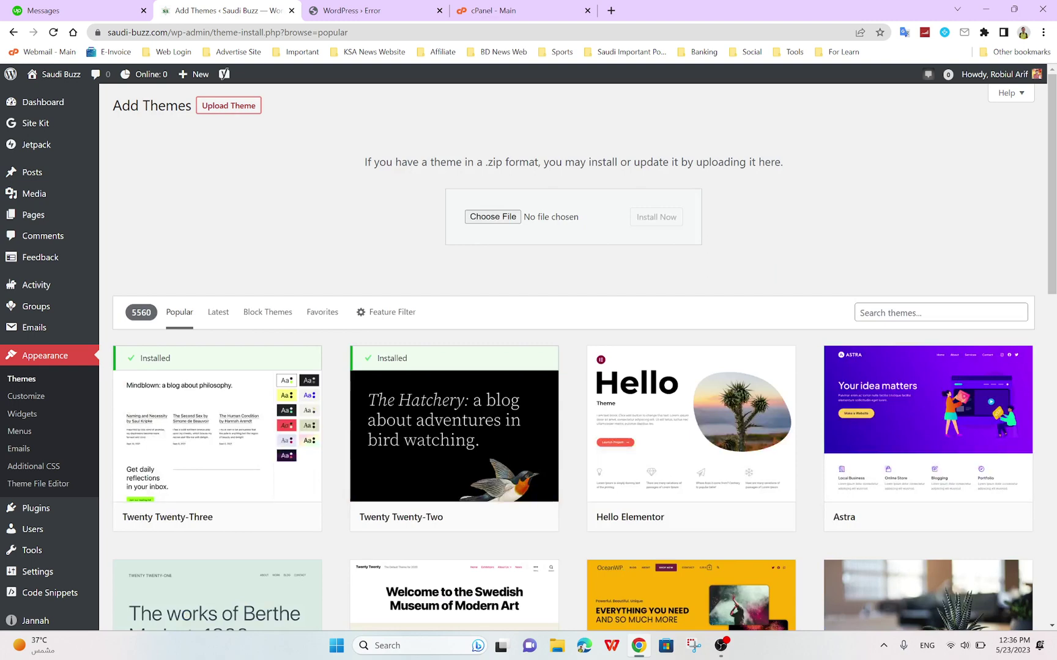
{"action": "left_click", "coordinate": [492, 216]}
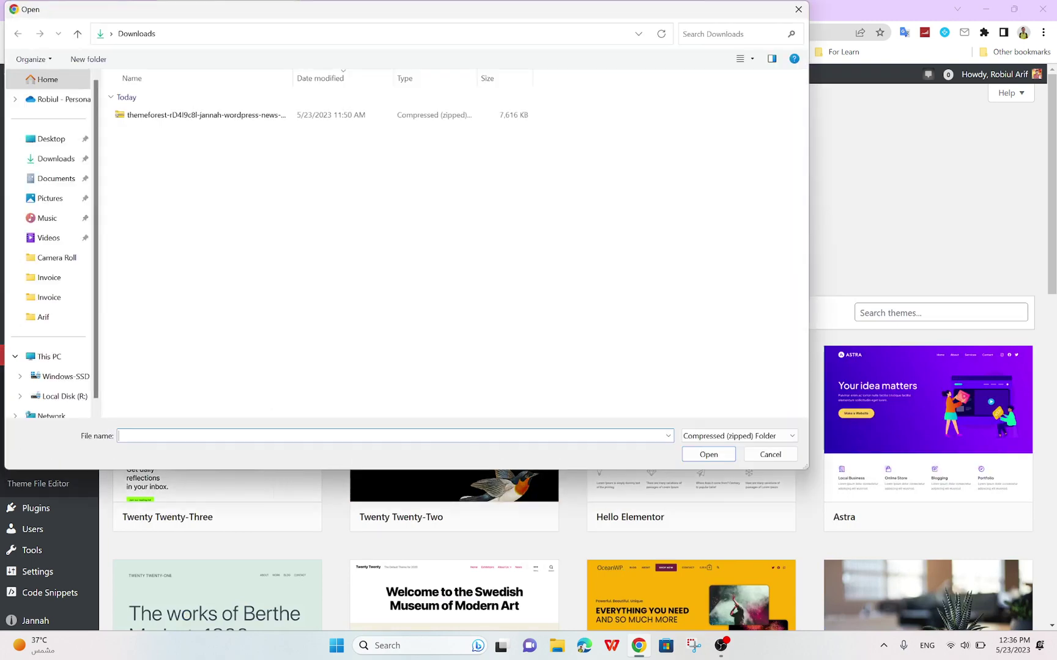
{"action": "left_click", "coordinate": [202, 115]}
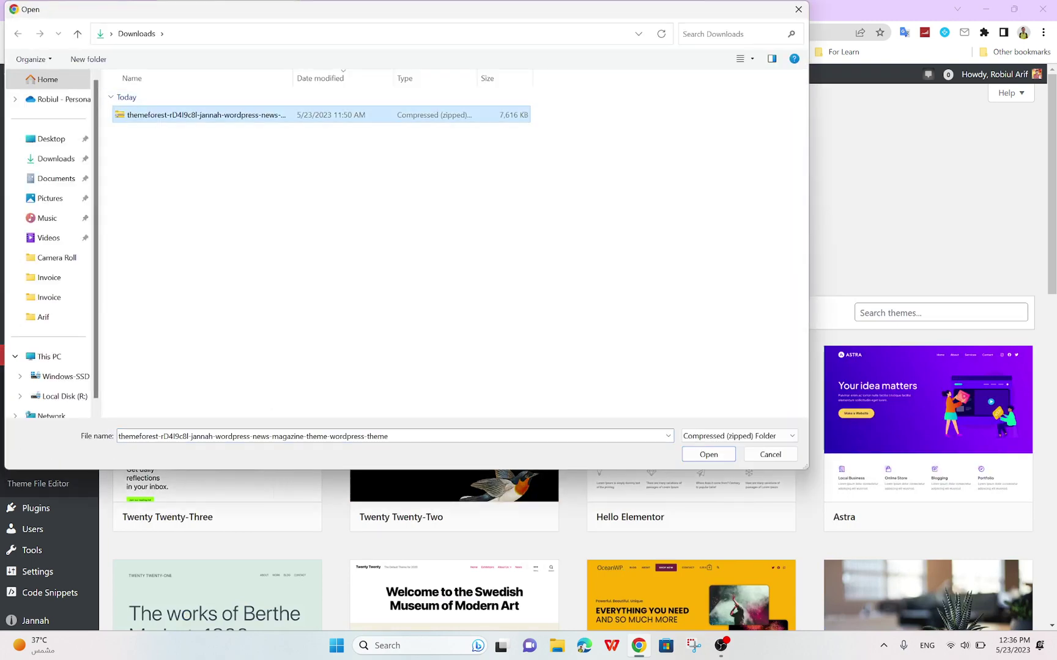
{"action": "left_click", "coordinate": [703, 455]}
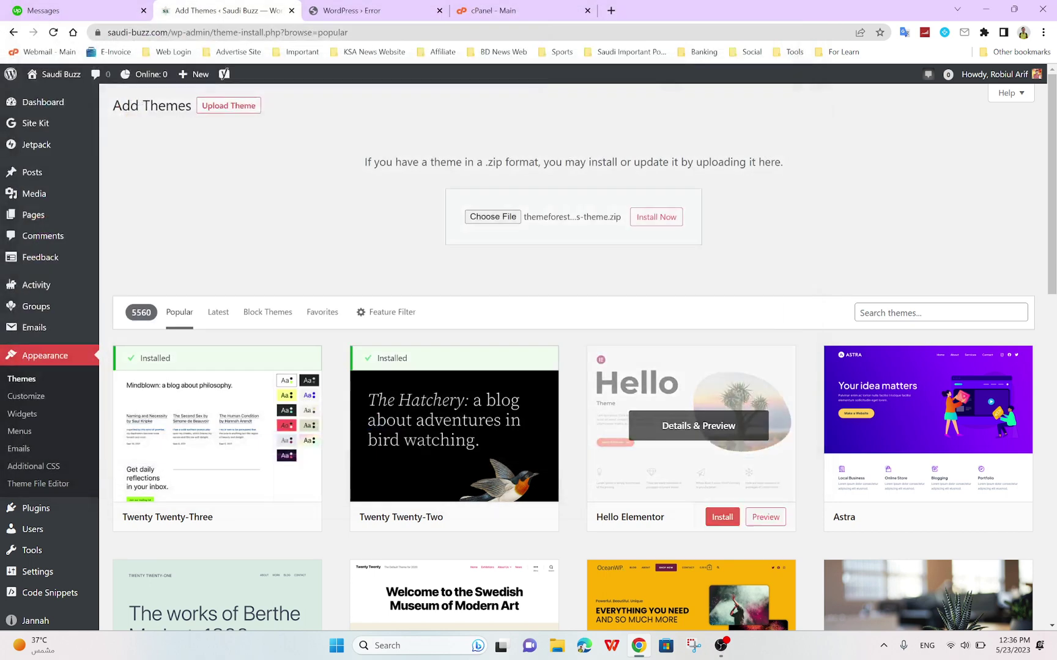
{"action": "left_click", "coordinate": [656, 216]}
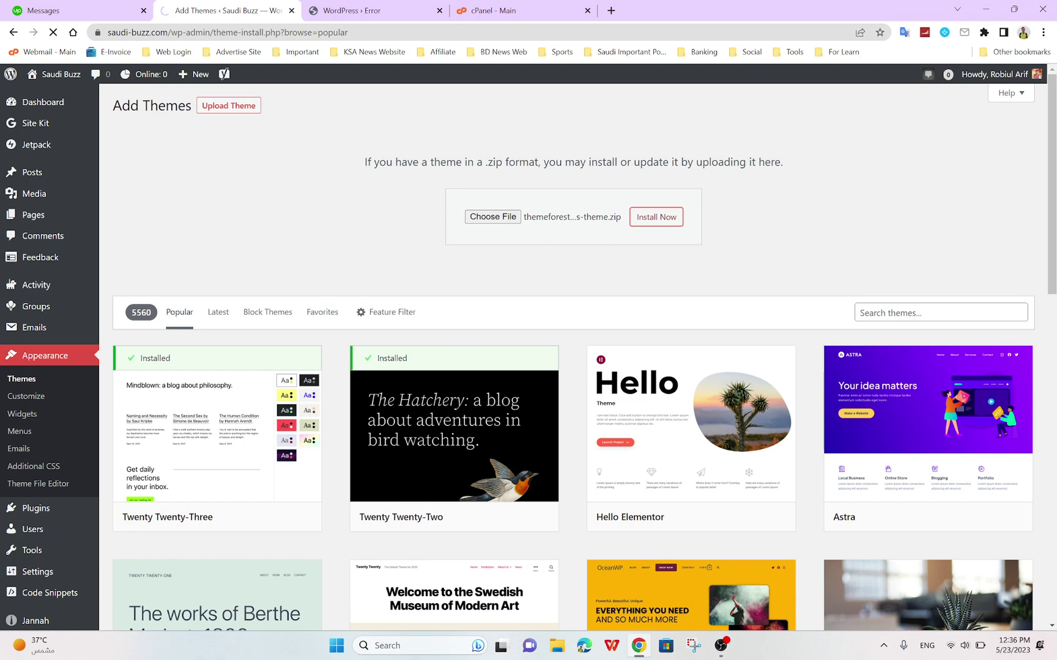
Close the Messages tab and return from the upload error page to a reloaded Add Themes page
{"action": "left_click", "coordinate": [143, 10]}
{"action": "mouse_move", "coordinate": [196, 74]}
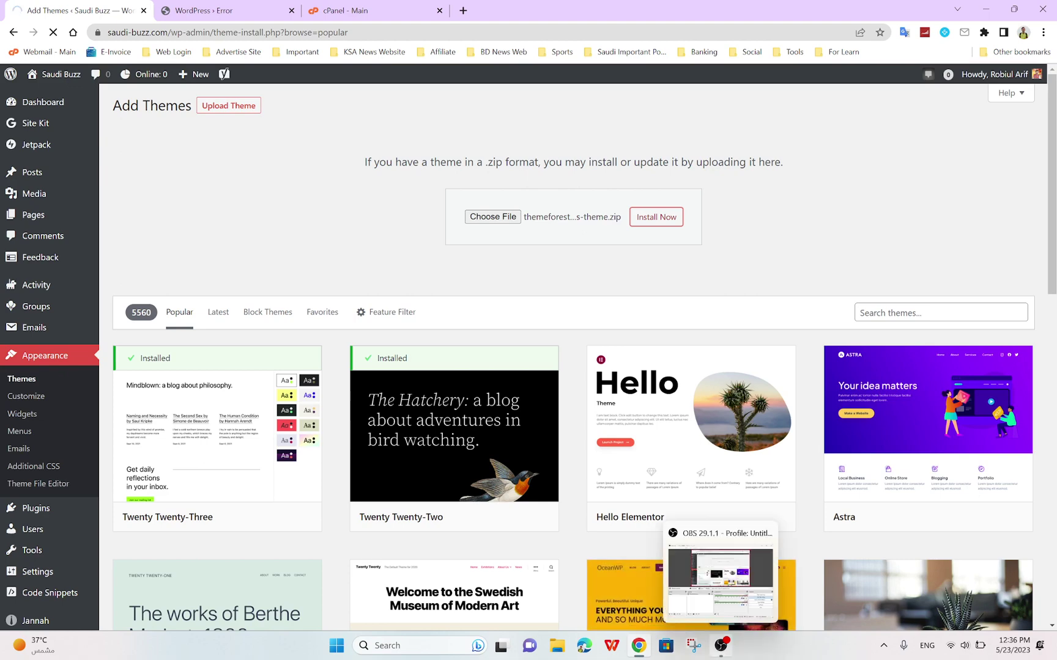
{"action": "mouse_move", "coordinate": [697, 428]}
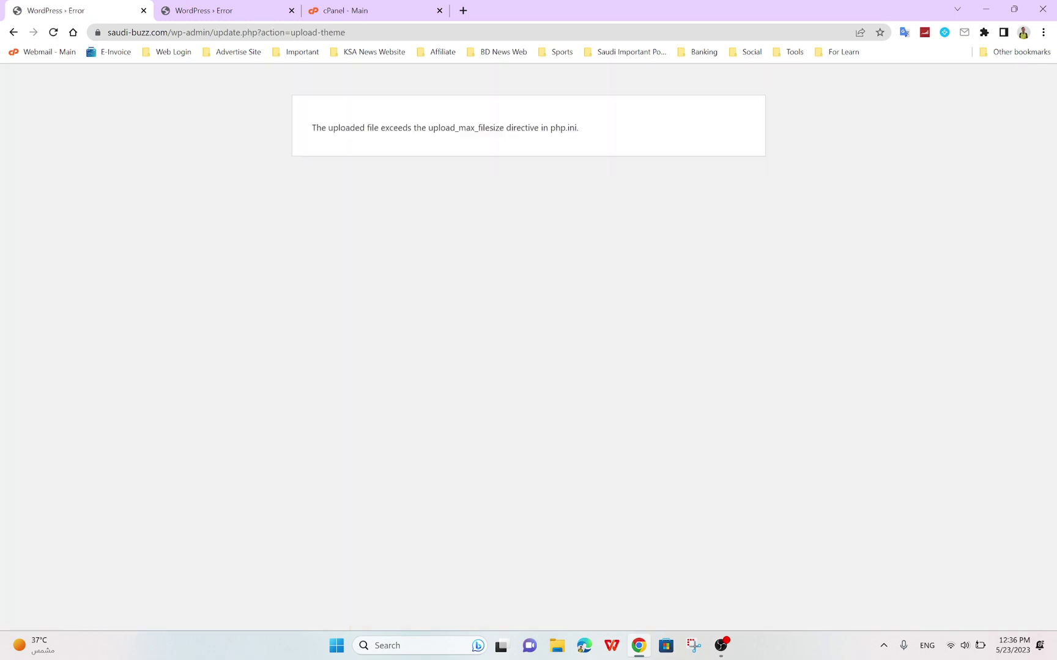
{"action": "left_click_drag", "start_coordinate": [311, 127], "coordinate": [579, 128]}
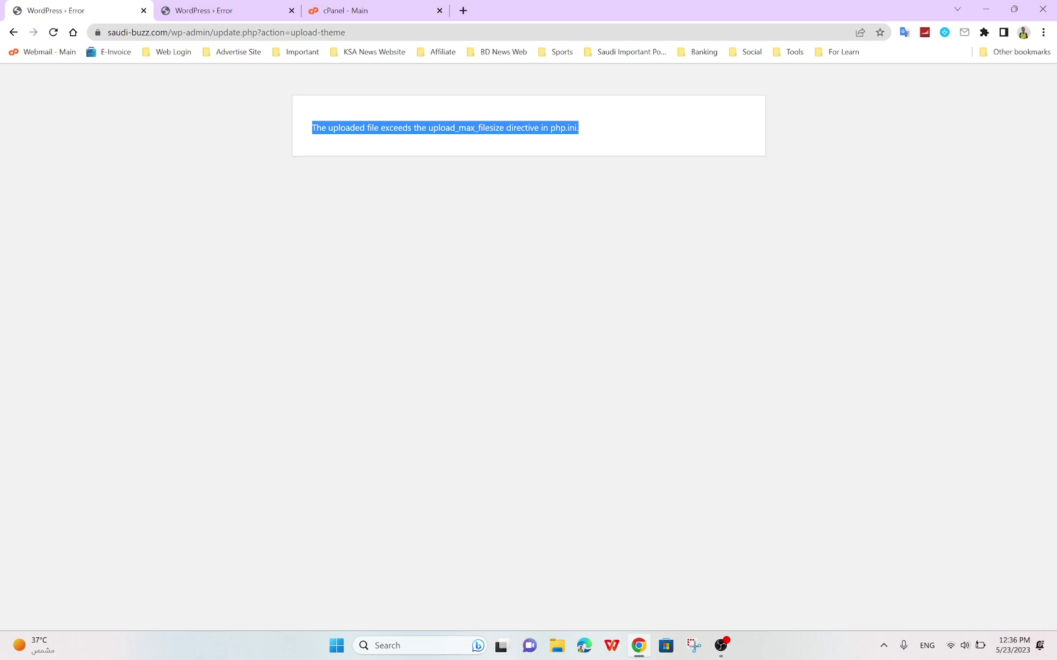
{"action": "left_click", "coordinate": [444, 127]}
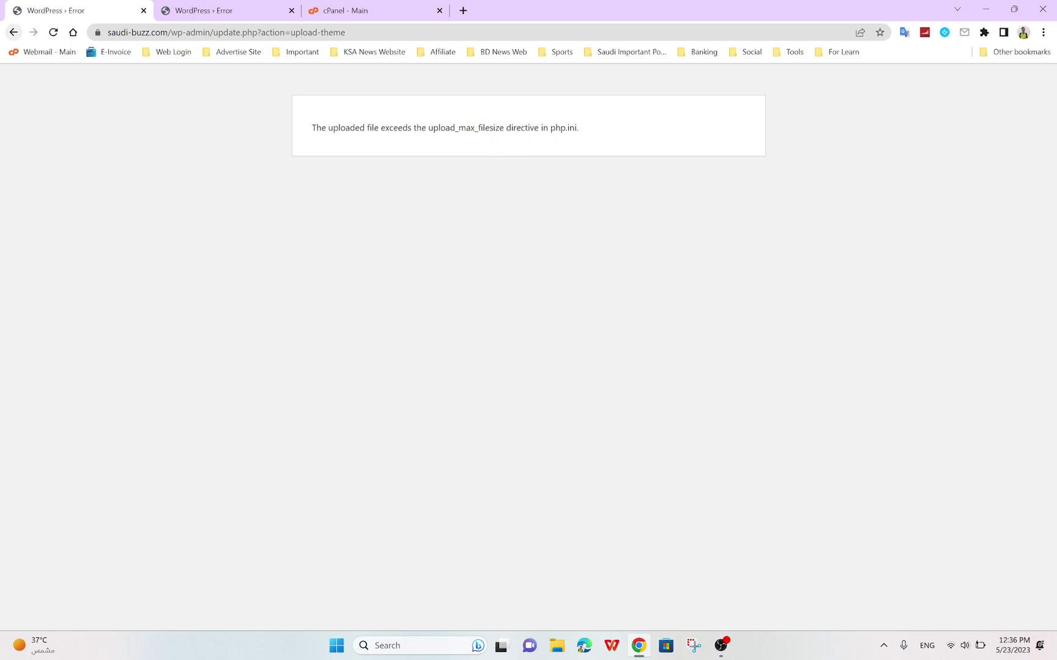
{"action": "left_click", "coordinate": [14, 32]}
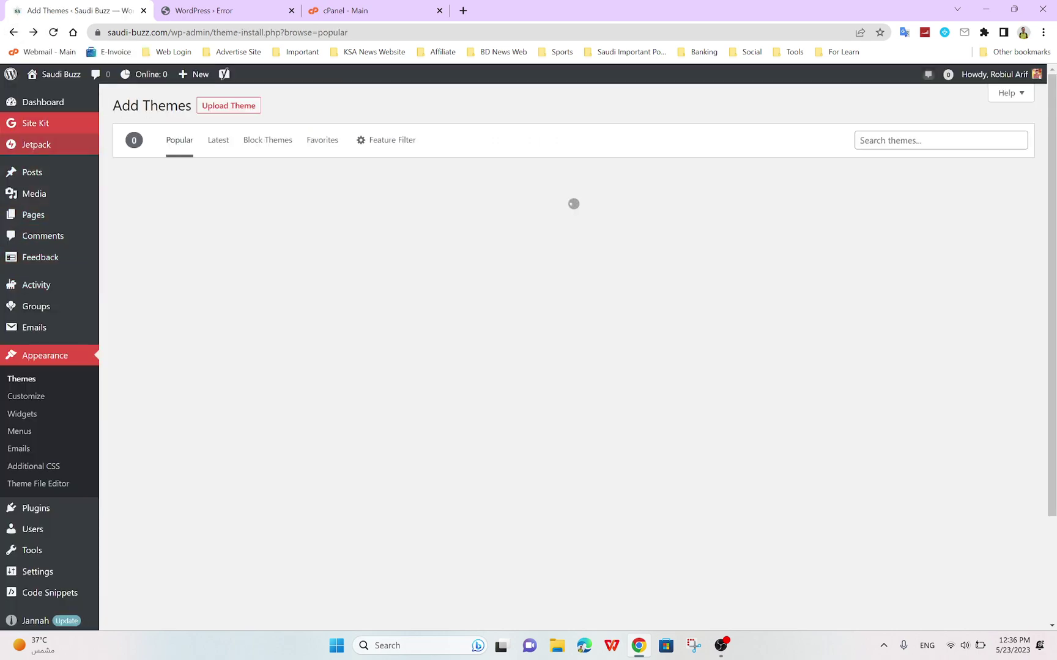
{"action": "key", "text": "F5"}
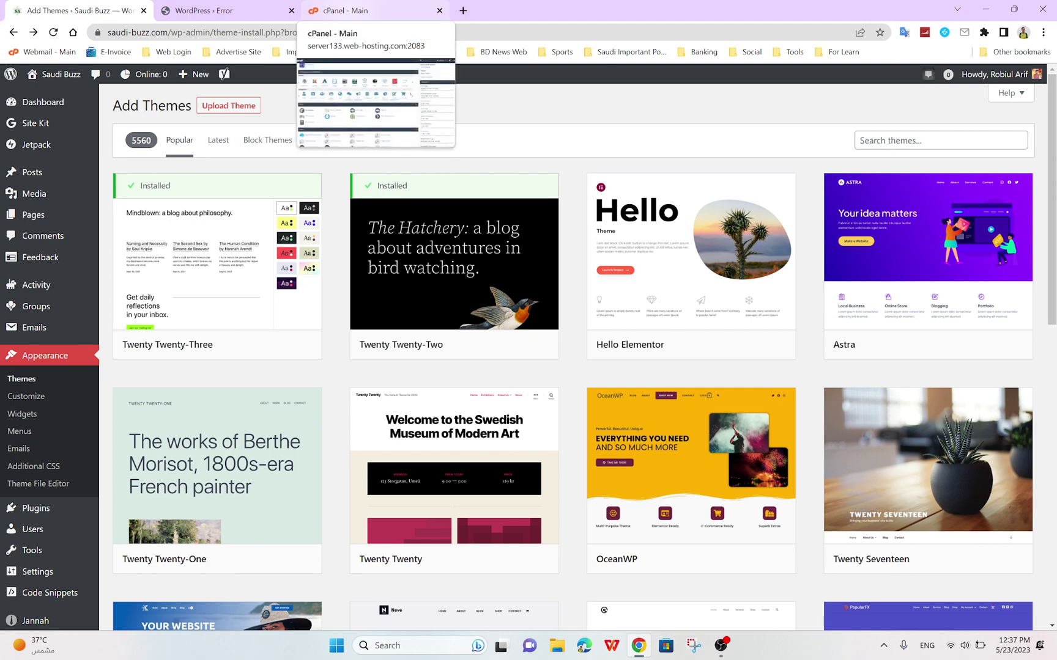
Switch to cPanel and open the public_html folder in File Manager
{"action": "left_click", "coordinate": [361, 10]}
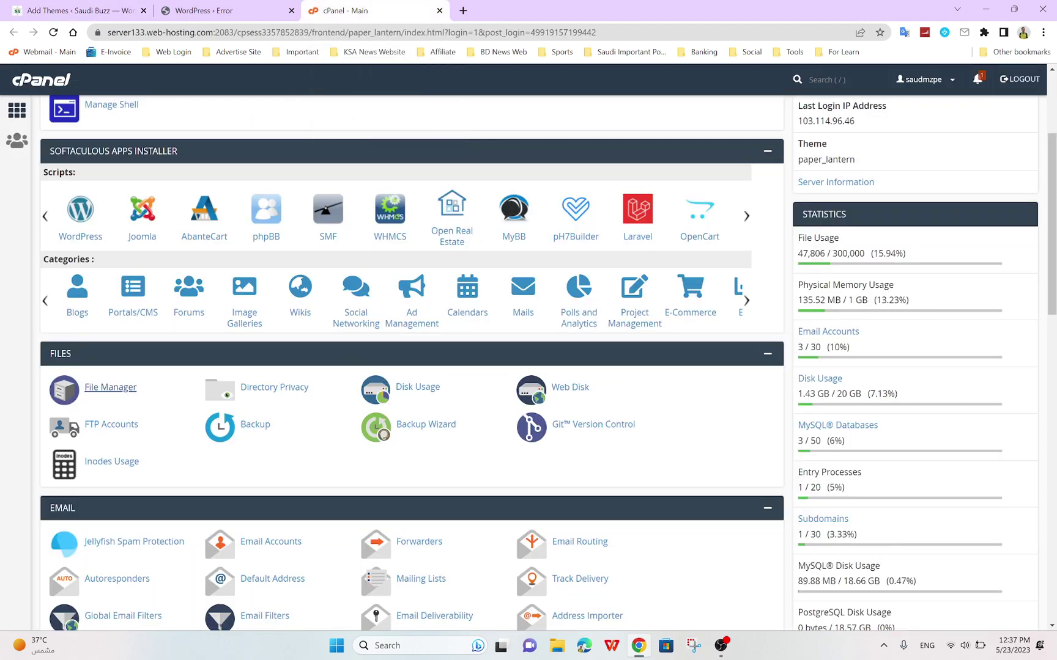
{"action": "scroll", "coordinate": [110, 387], "scroll_direction": "up", "scroll_amount": 2}
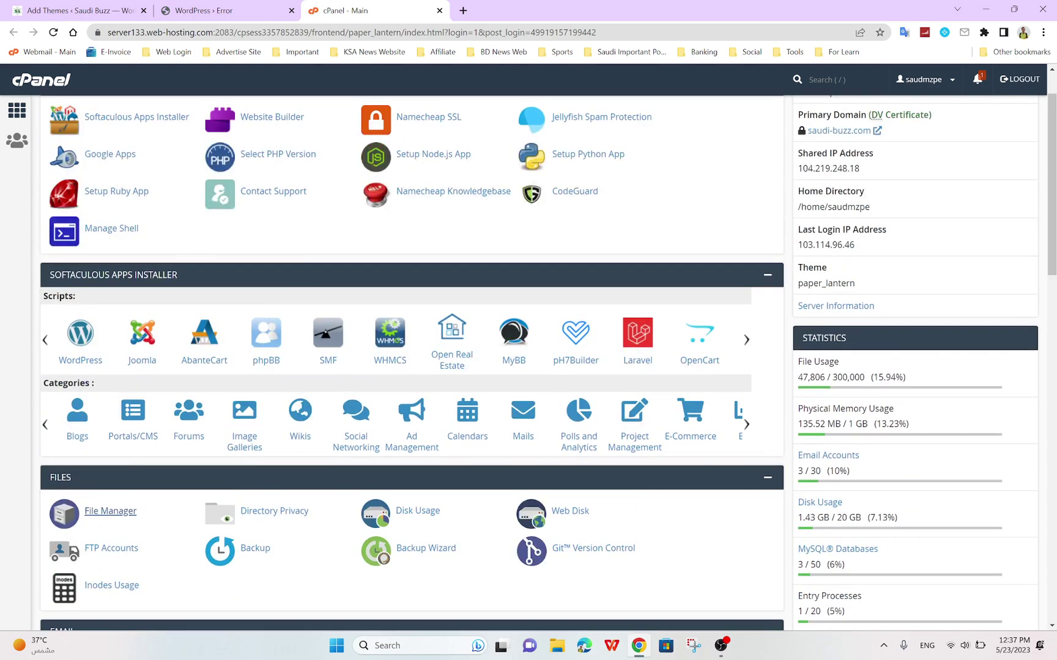
{"action": "left_click", "coordinate": [110, 509]}
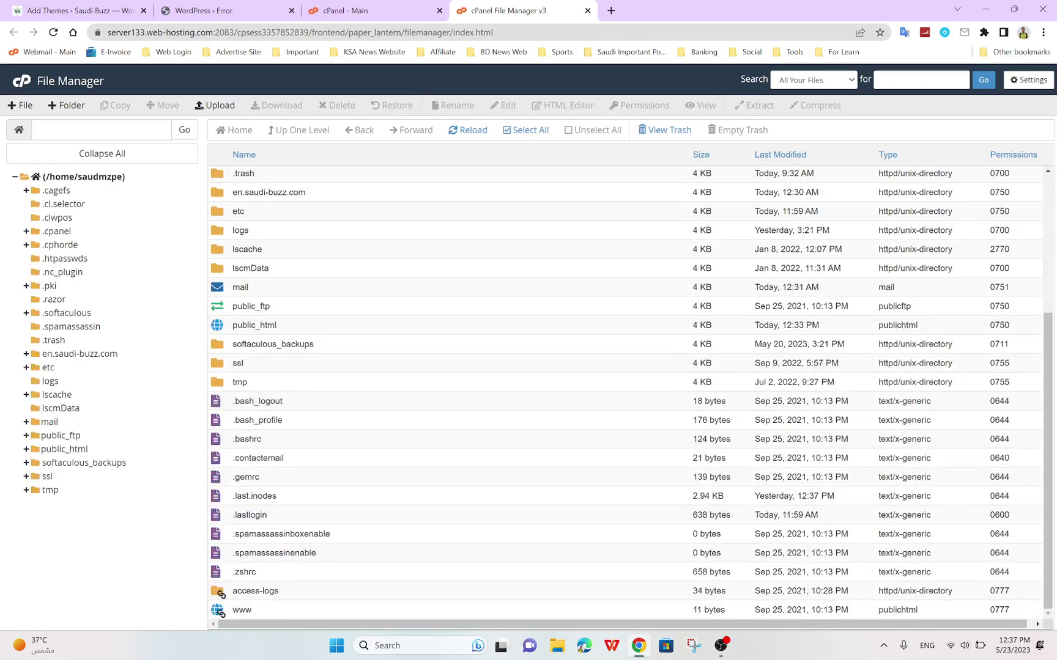
{"action": "left_click", "coordinate": [254, 325]}
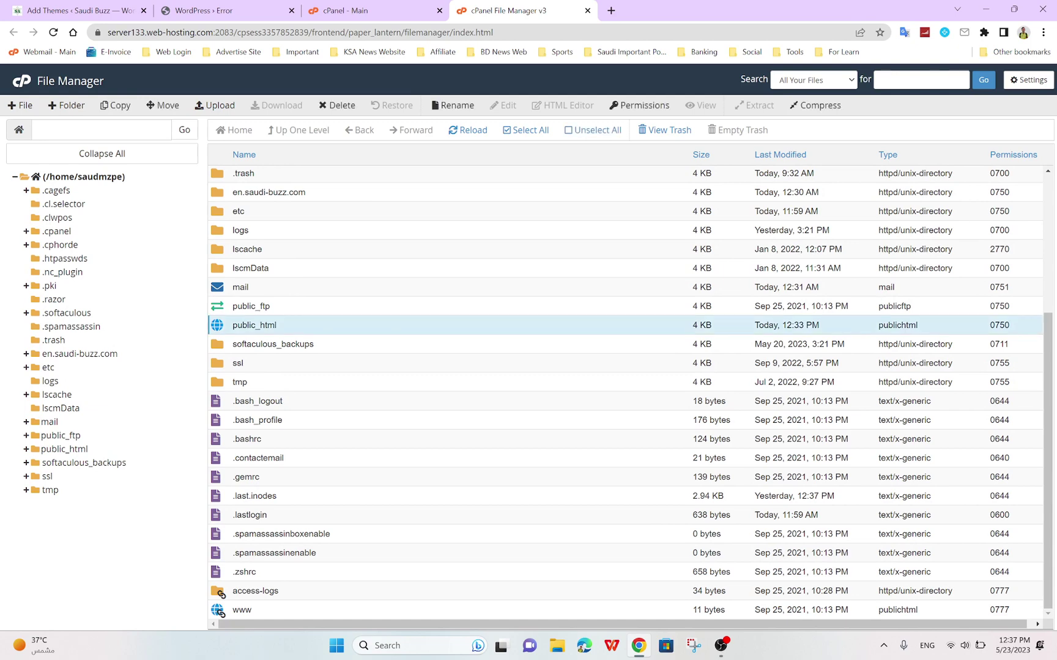
{"action": "double_click", "coordinate": [254, 325]}
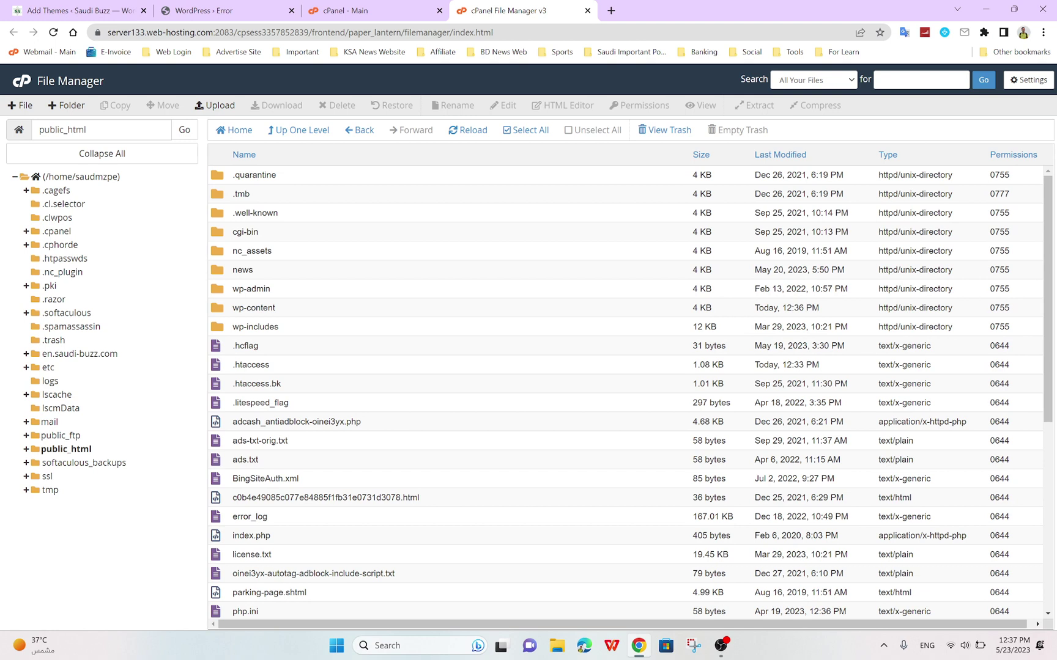
Open the .htaccess file in public_html for editing with utf-8 encoding
{"action": "left_click", "coordinate": [251, 365]}
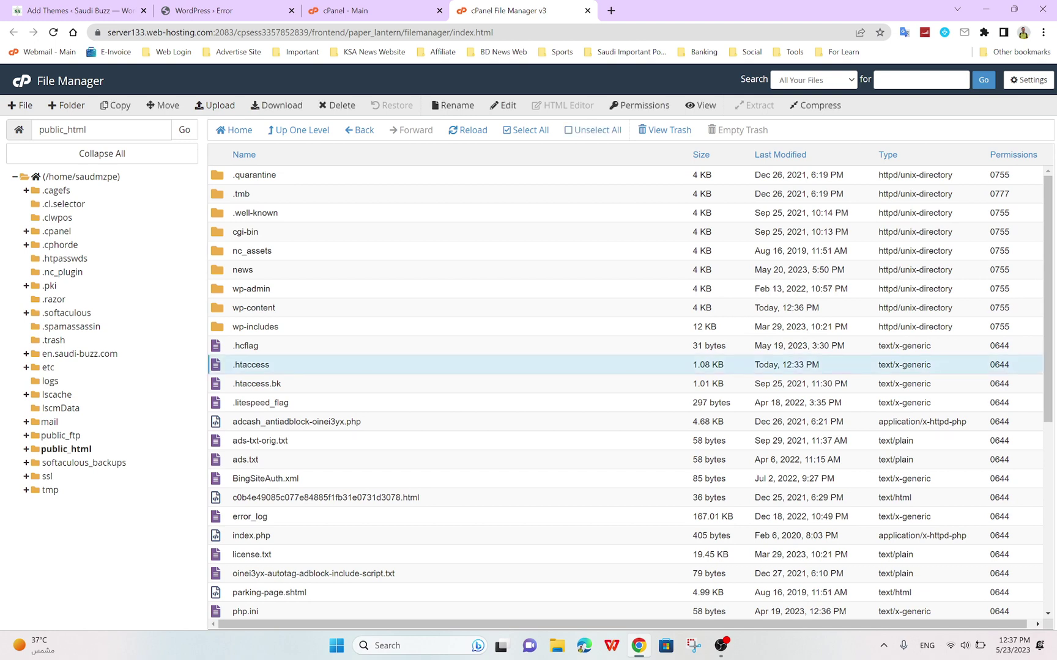
{"action": "right_click", "coordinate": [283, 365]}
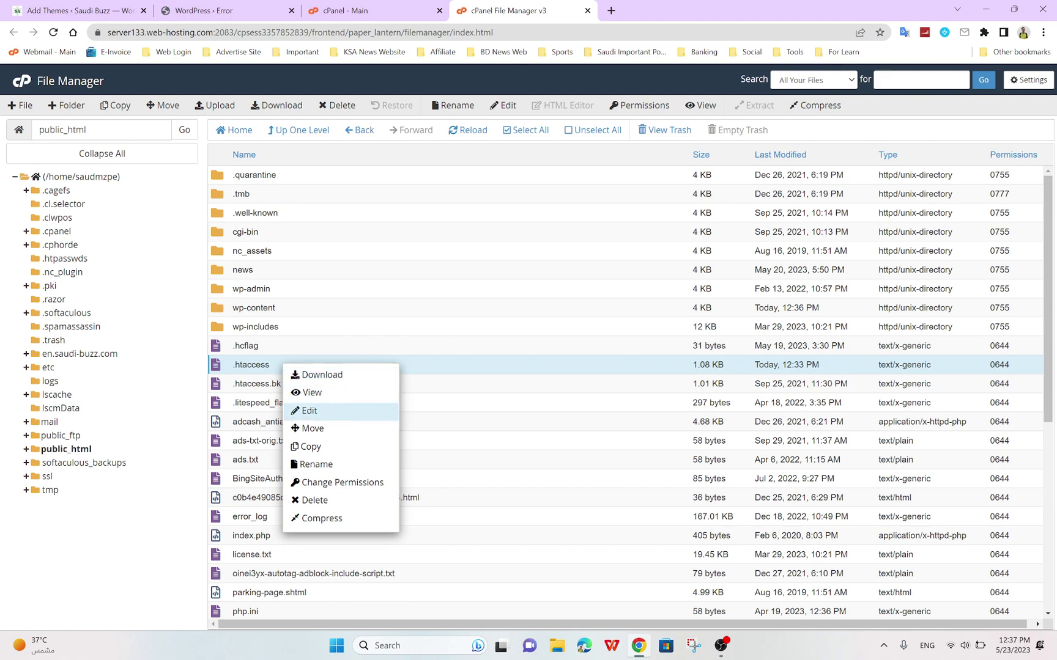
{"action": "left_click", "coordinate": [309, 411]}
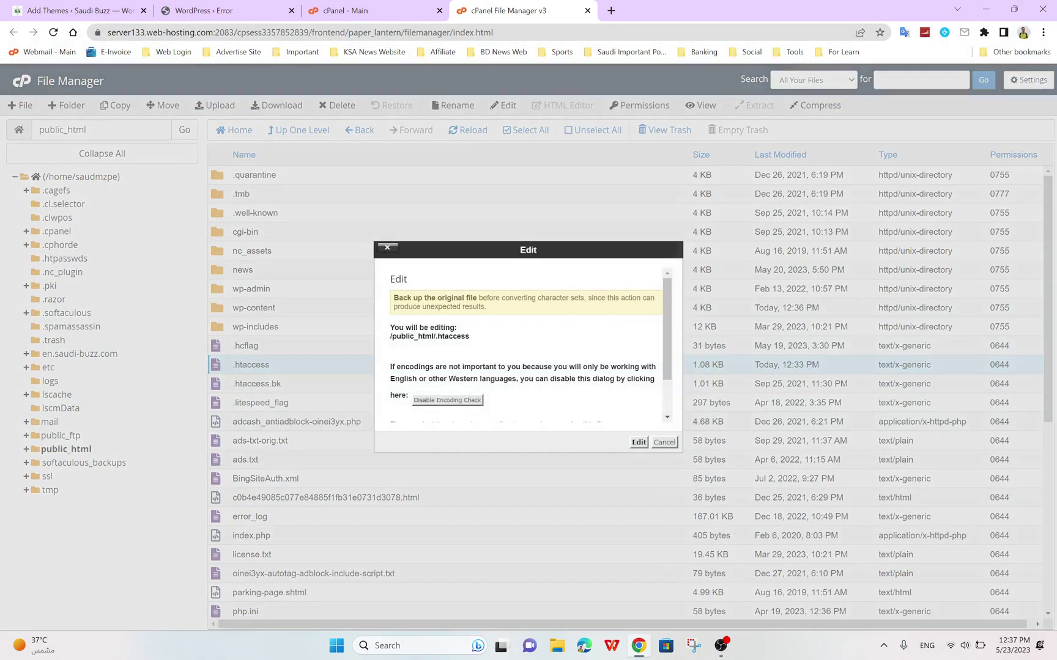
{"action": "scroll", "coordinate": [526, 343], "scroll_direction": "down", "scroll_amount": 1}
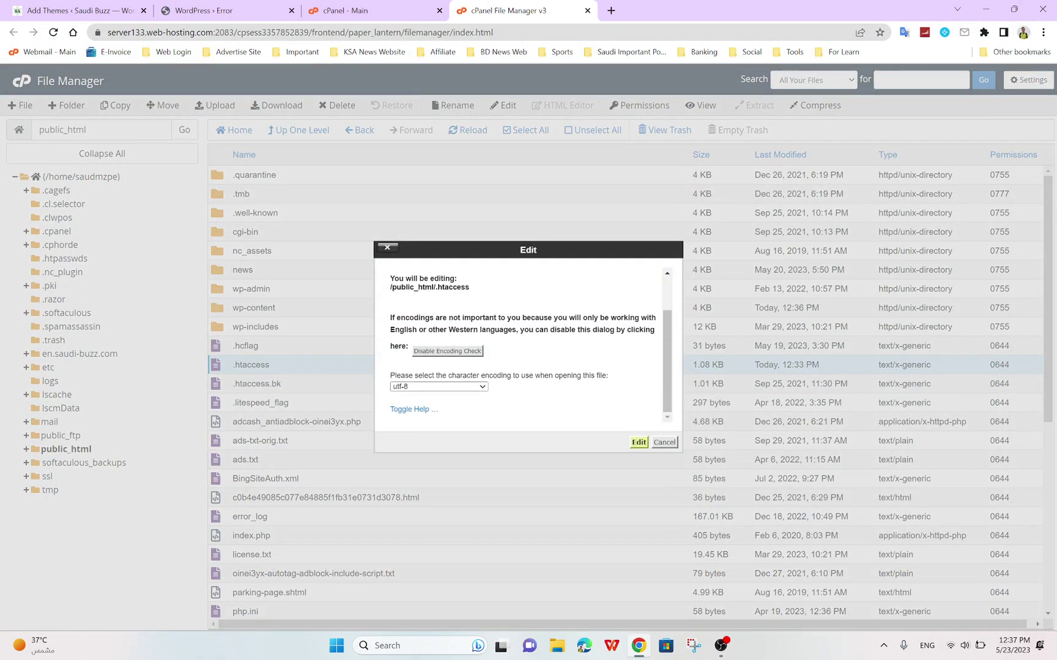
{"action": "left_click", "coordinate": [638, 442]}
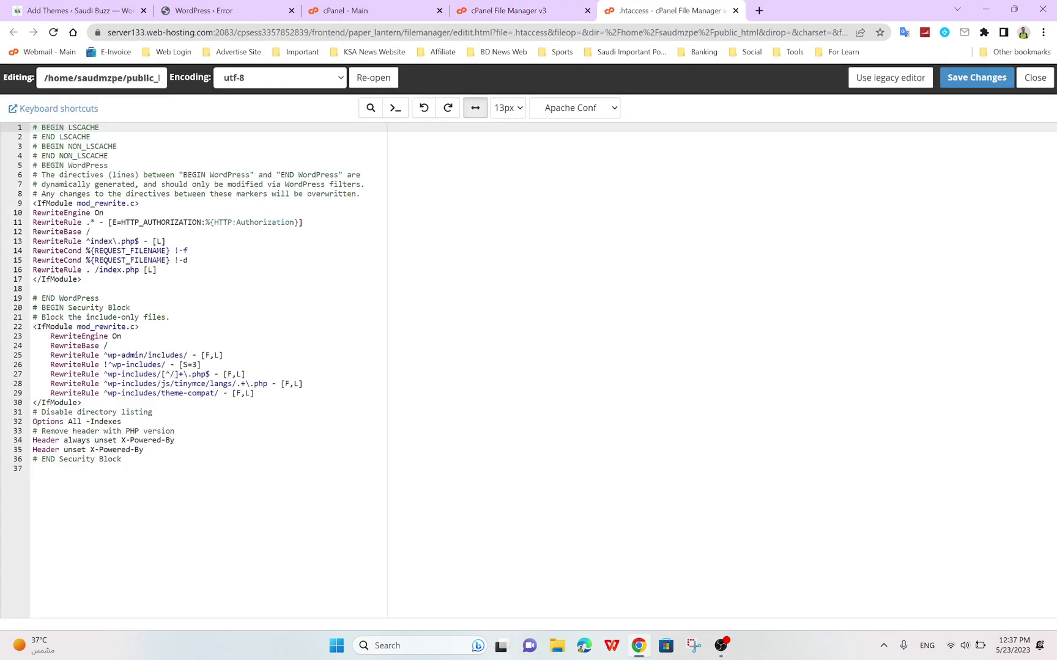
Copy "php_value upload_max_filesize 256M" from the desktop's New Text Document into a new line below "# END Security Block" in .htaccess
{"action": "left_click", "coordinate": [122, 459]}
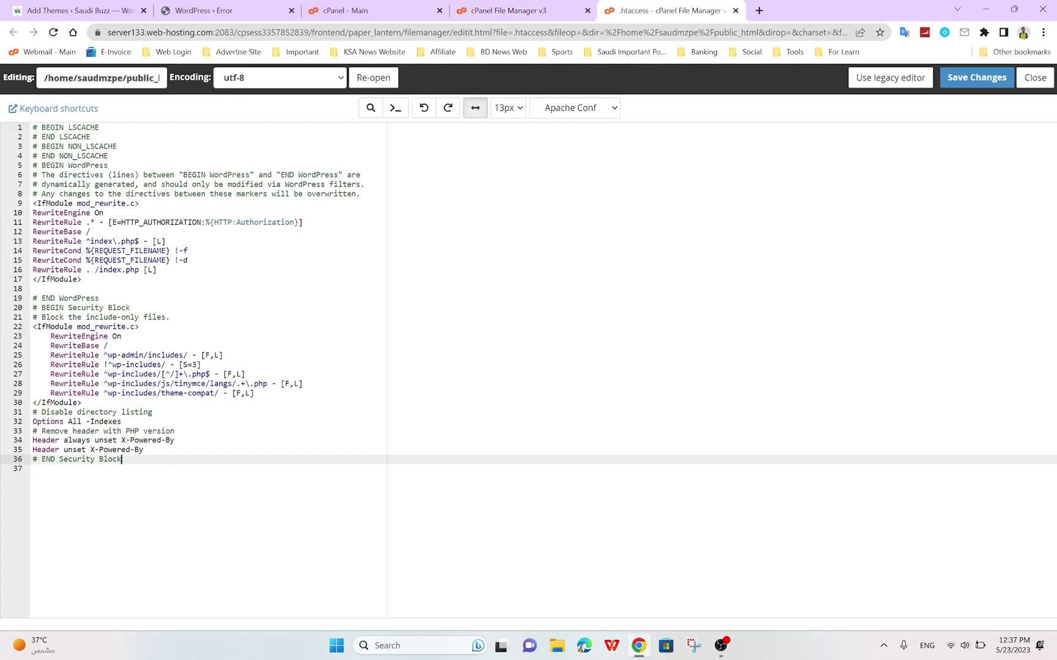
{"action": "key", "text": "Return"}
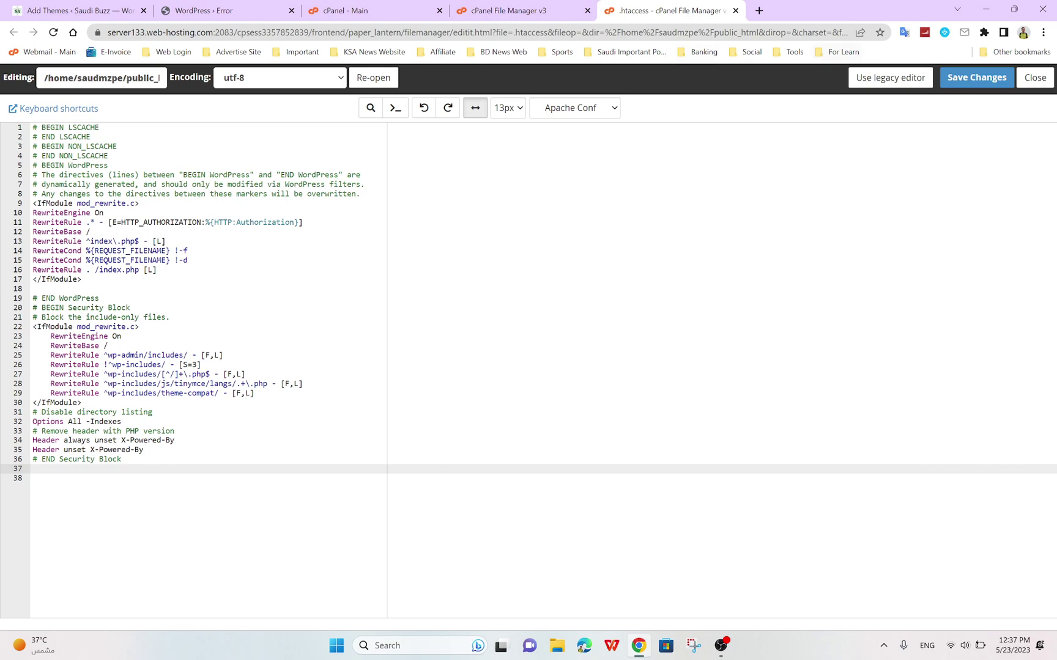
{"action": "left_click", "coordinate": [985, 8]}
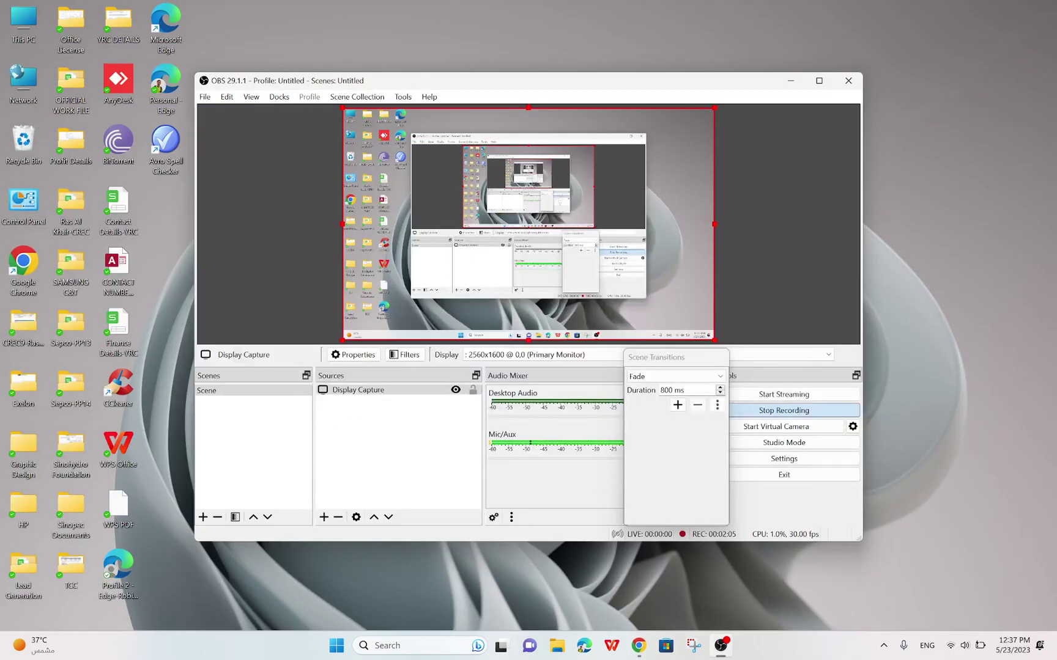
{"action": "left_click", "coordinate": [789, 81]}
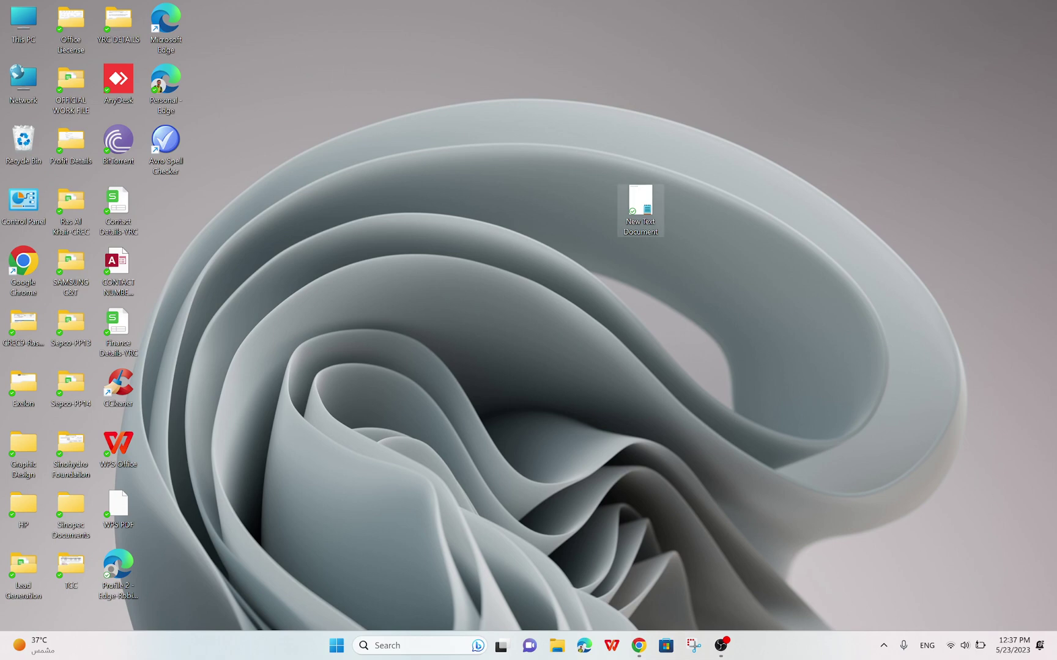
{"action": "key", "text": "Return"}
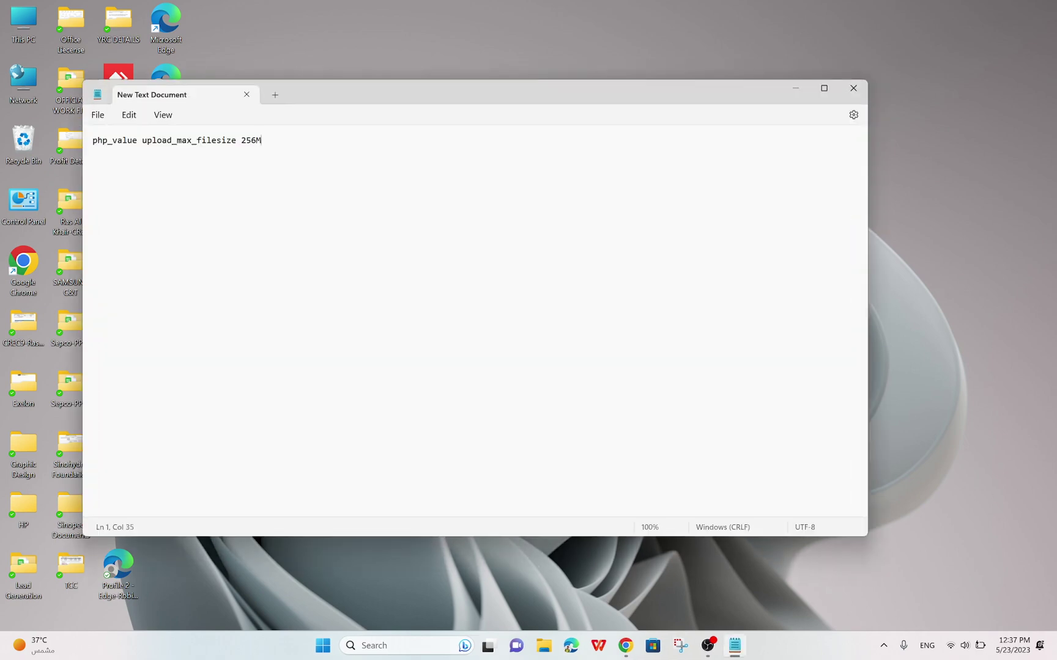
{"action": "key", "text": "ctrl+a"}
{"action": "key", "text": "ctrl+c"}
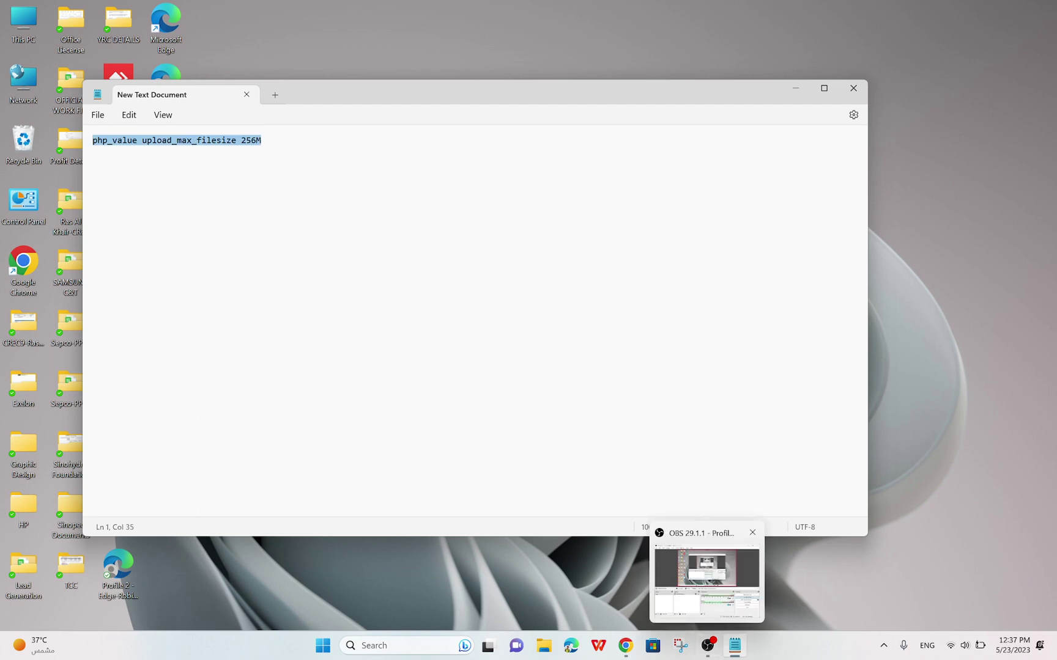
{"action": "mouse_move", "coordinate": [707, 646]}
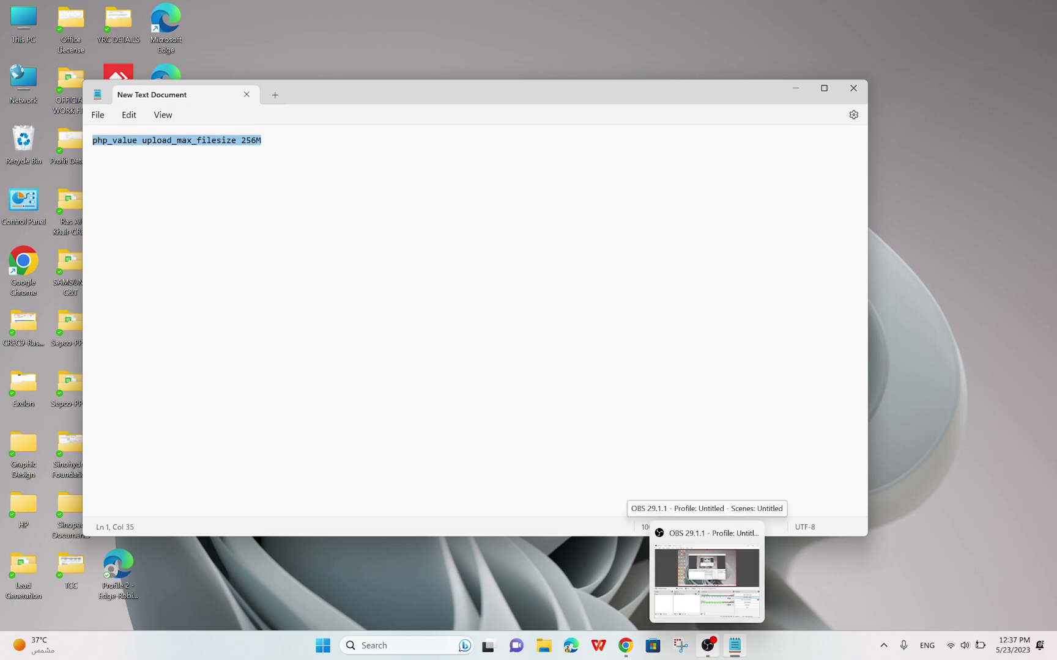
{"action": "left_click", "coordinate": [625, 645]}
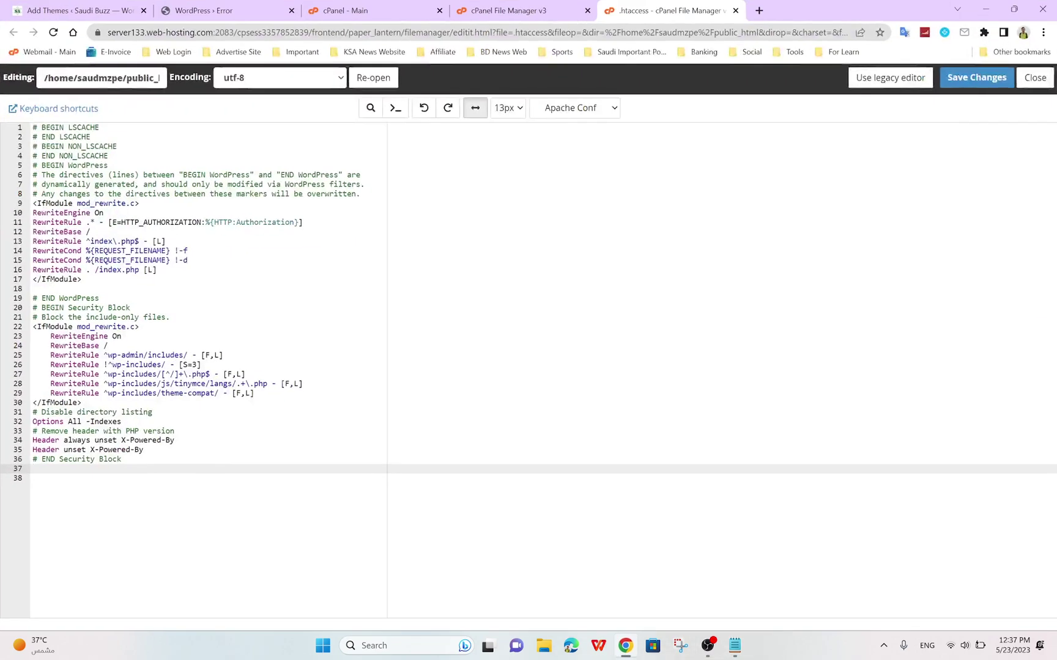
{"action": "key", "text": "ctrl+v"}
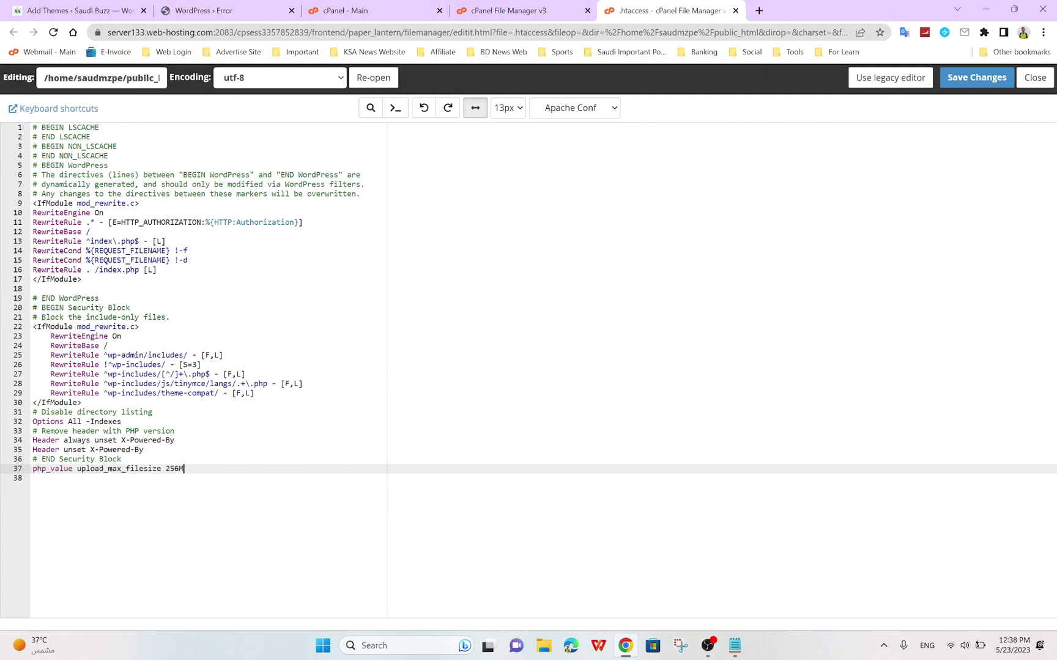
Select the whole "php_value upload_max_filesize 256M" line below "# END Security Block" to check it
{"action": "key", "text": "shift+Left"}
{"action": "key", "text": "shift+Left"}
{"action": "key", "text": "shift+Left"}
{"action": "key", "text": "shift+Left"}
{"action": "key", "text": "shift+Left"}
{"action": "key", "text": "shift+Left"}
{"action": "key", "text": "shift+Left"}
{"action": "key", "text": "shift+Left"}
{"action": "key", "text": "shift+Left"}
{"action": "key", "text": "shift+Left"}
{"action": "key", "text": "shift+Left"}
{"action": "key", "text": "shift+Left"}
{"action": "key", "text": "shift+Left"}
{"action": "key", "text": "shift+Left"}
{"action": "key", "text": "shift+Left"}
{"action": "key", "text": "shift+Left"}
{"action": "key", "text": "shift+Left"}
{"action": "key", "text": "shift+Left"}
{"action": "key", "text": "shift+Left"}
{"action": "key", "text": "shift+Left"}
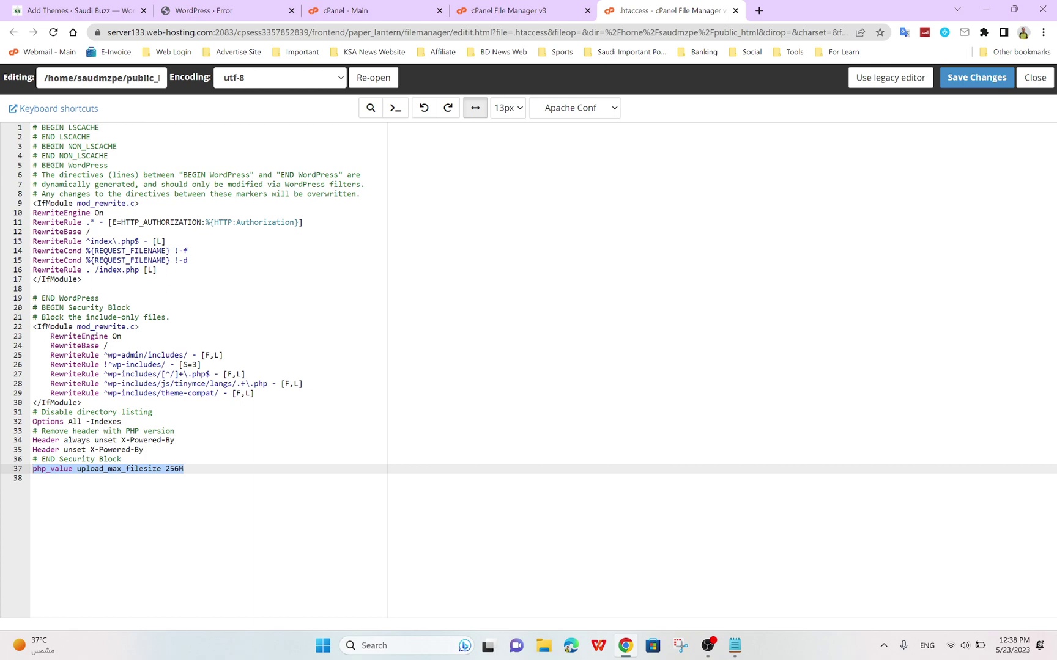
Save the changes to .htaccess and close its editor to return to File Manager
{"action": "key", "text": "ctrl+s"}
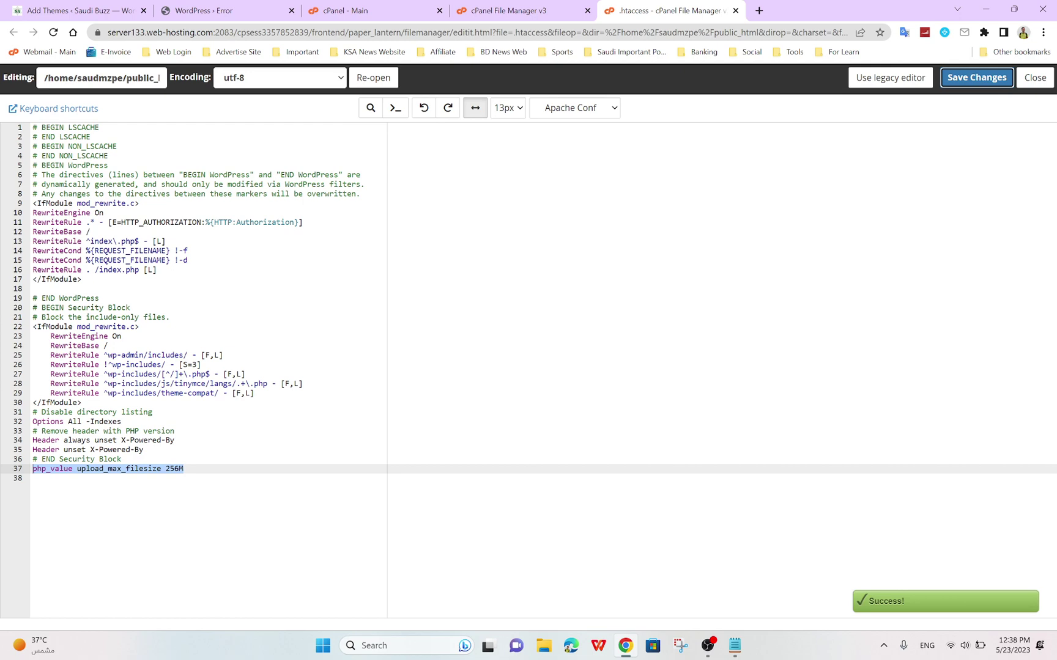
{"action": "left_click", "coordinate": [1035, 77]}
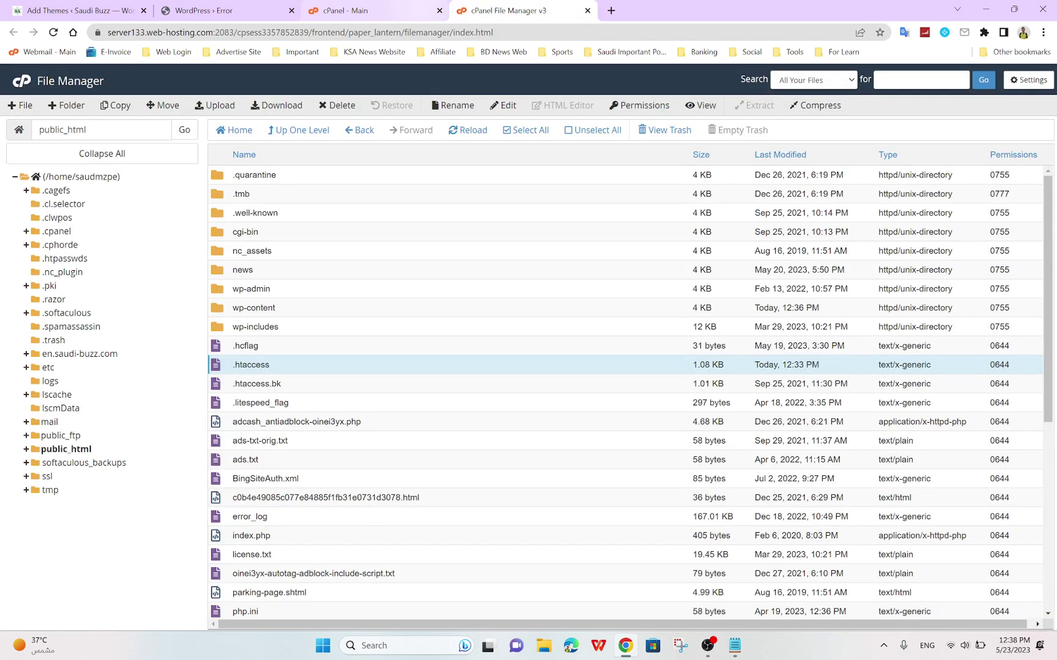
Return to WordPress Add Themes, choose the Jannah theme zip from Downloads for upload, and install it
{"action": "left_click", "coordinate": [80, 11]}
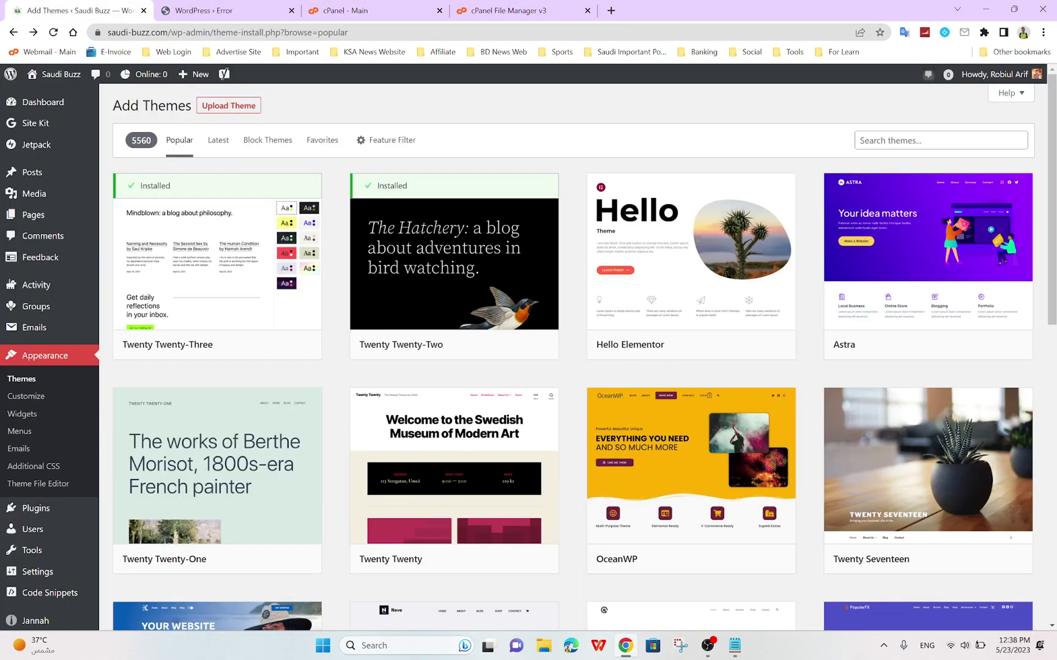
{"action": "left_click", "coordinate": [228, 105]}
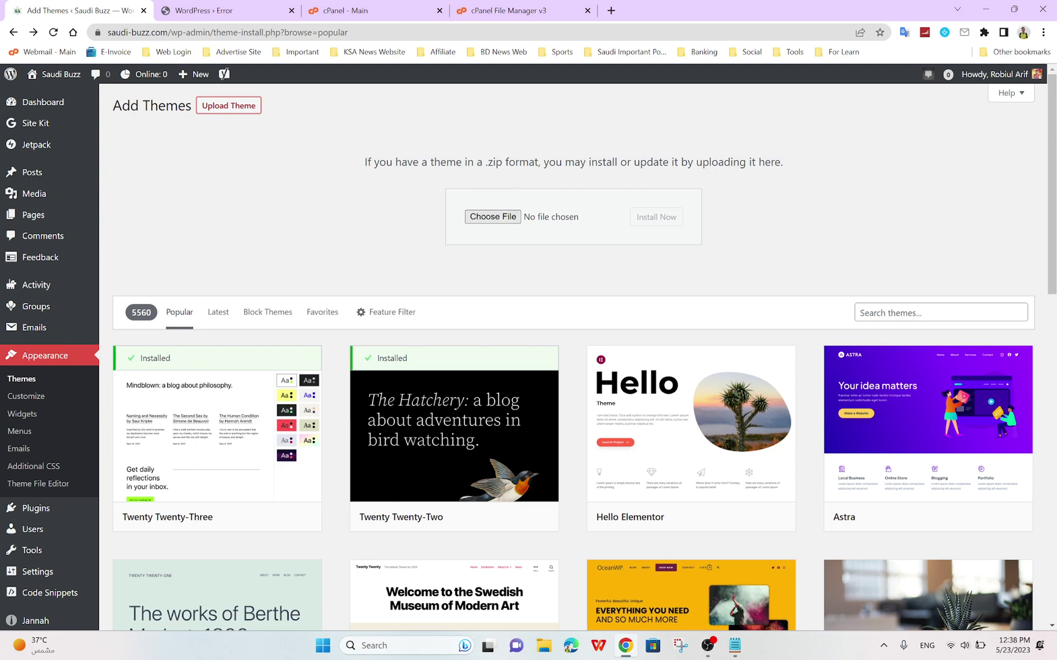
{"action": "left_click", "coordinate": [493, 217]}
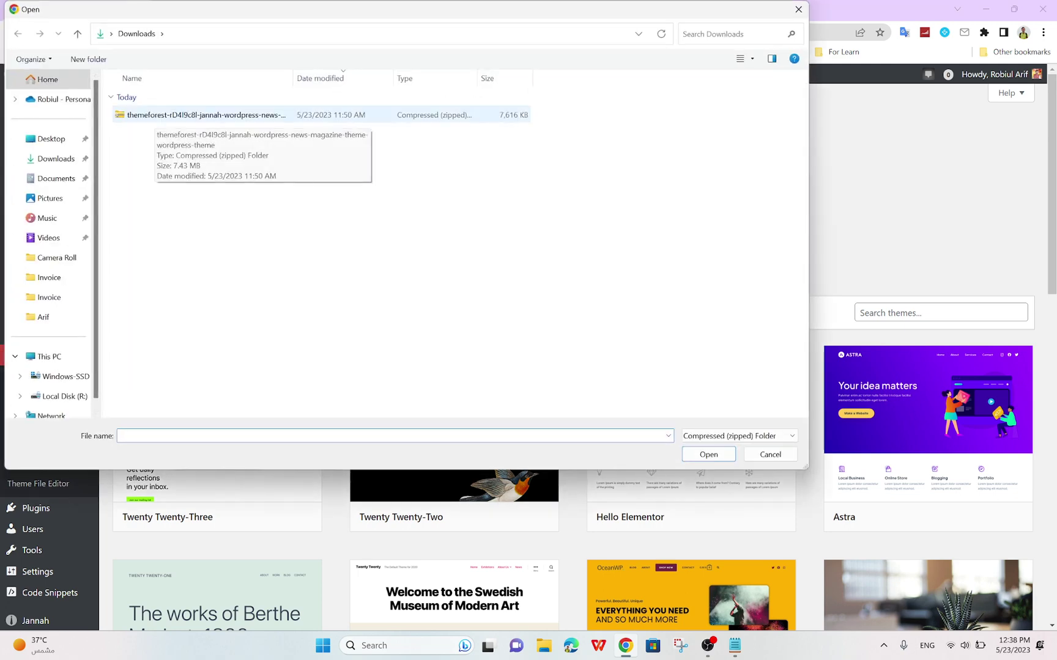
{"action": "left_click", "coordinate": [152, 115]}
{"action": "left_click", "coordinate": [709, 454]}
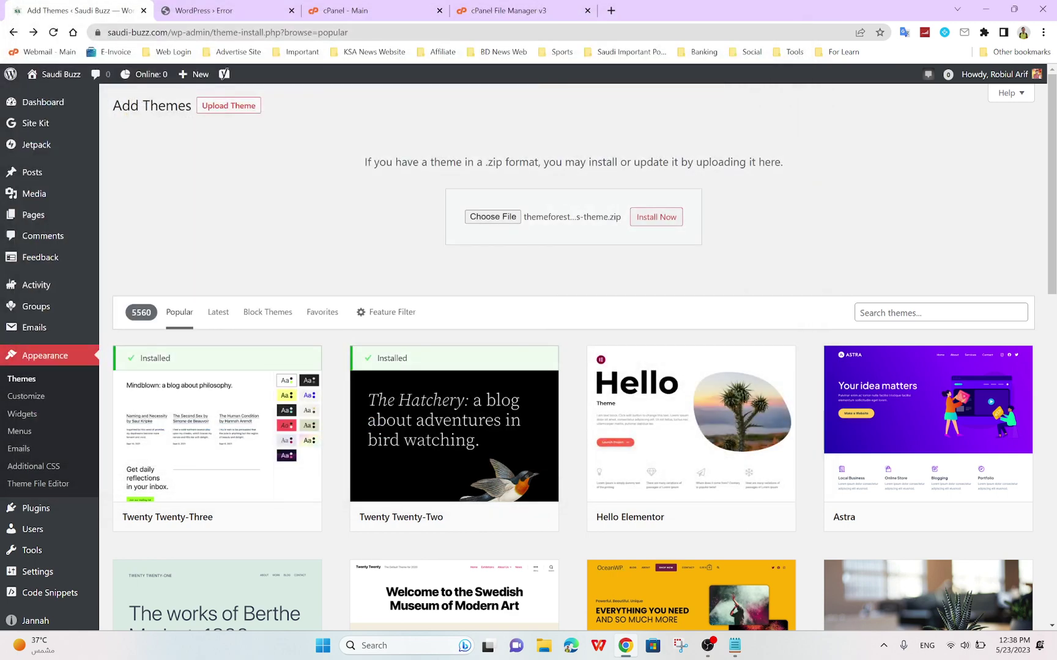
{"action": "left_click", "coordinate": [656, 216]}
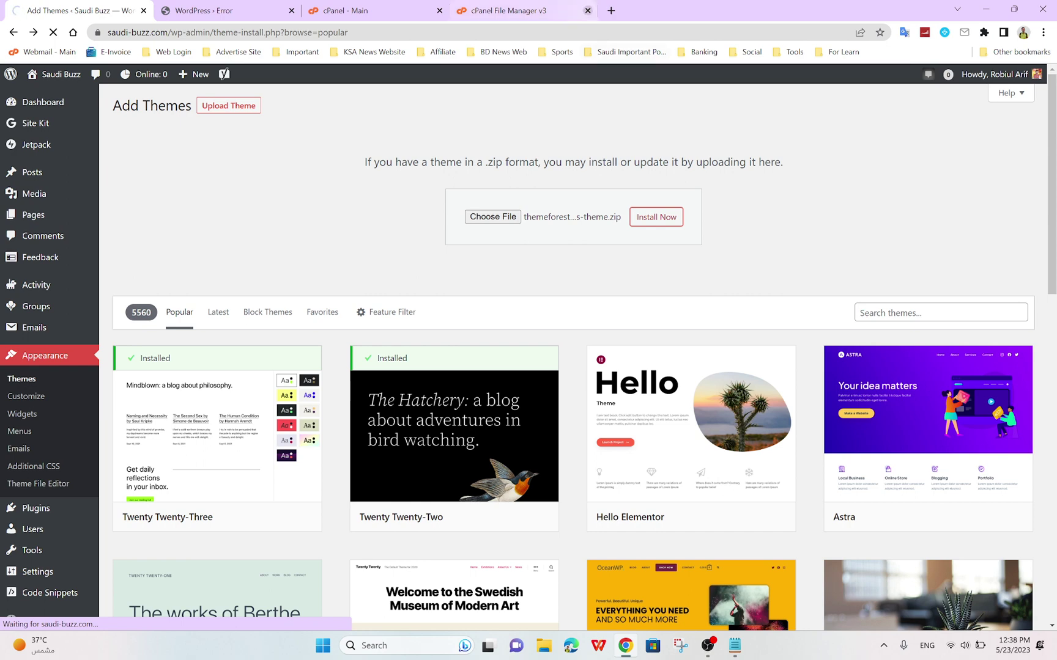
Close the cPanel File Manager tab and examine the theme installation report, including the active and uploaded version details
{"action": "left_click", "coordinate": [587, 10]}
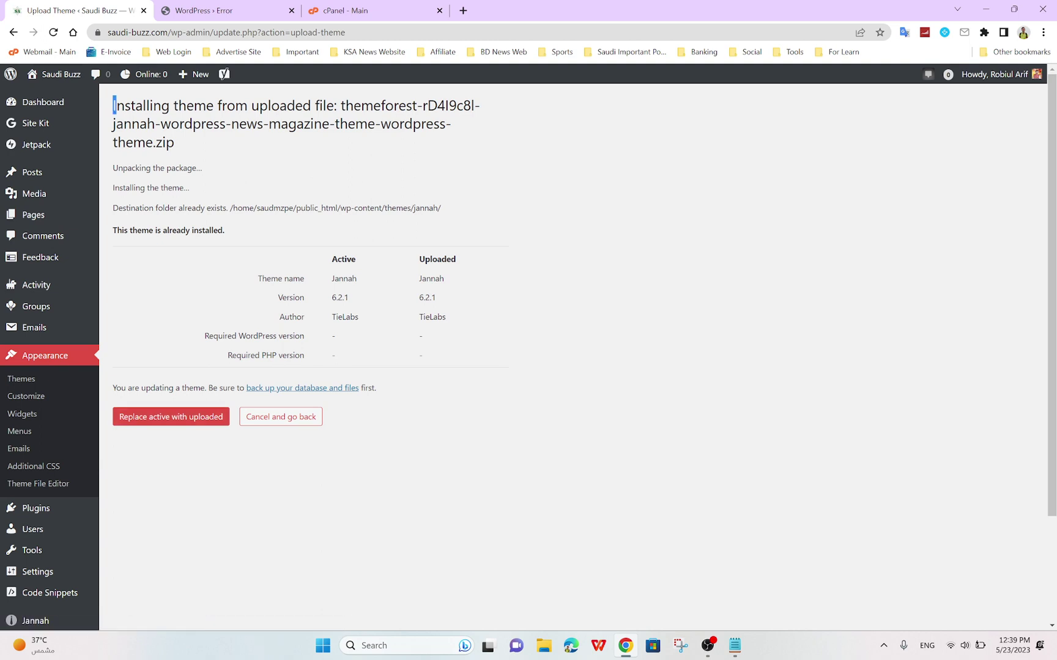
{"action": "left_click_drag", "start_coordinate": [114, 105], "coordinate": [449, 318]}
{"action": "left_click", "coordinate": [449, 318]}
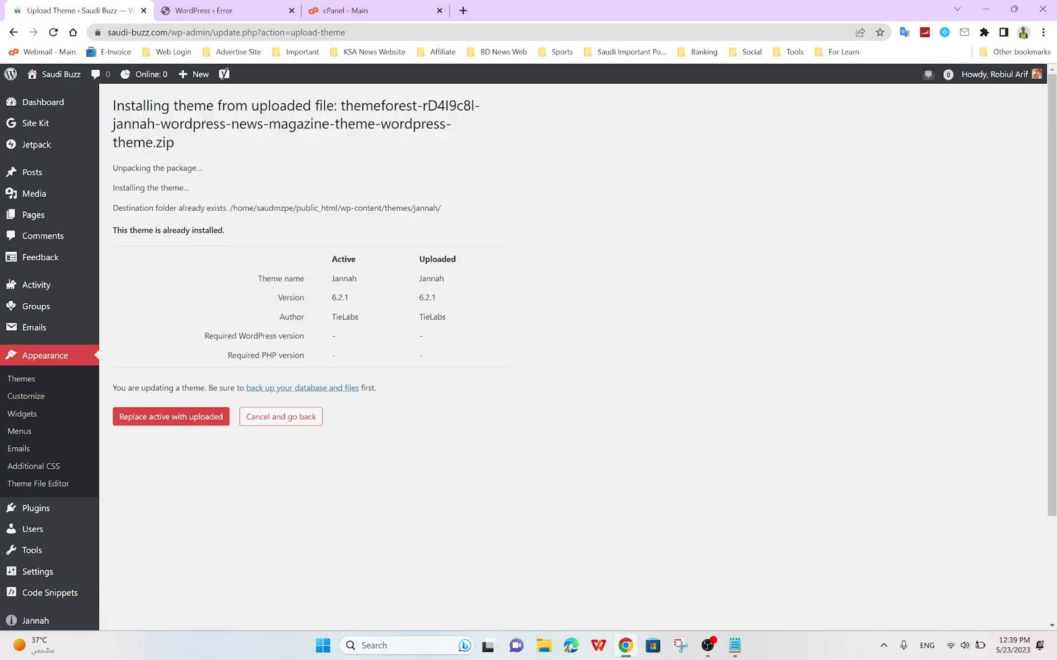